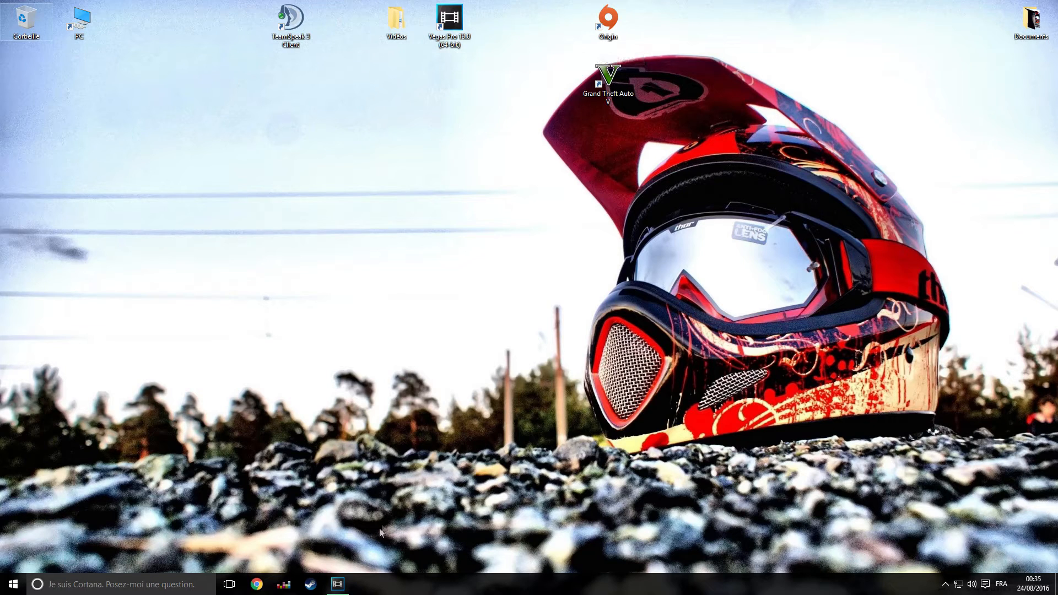
Step: Switch to the open Vegas Pro project and view the motorcycle clip at several points along the timeline
left_click(347, 587)
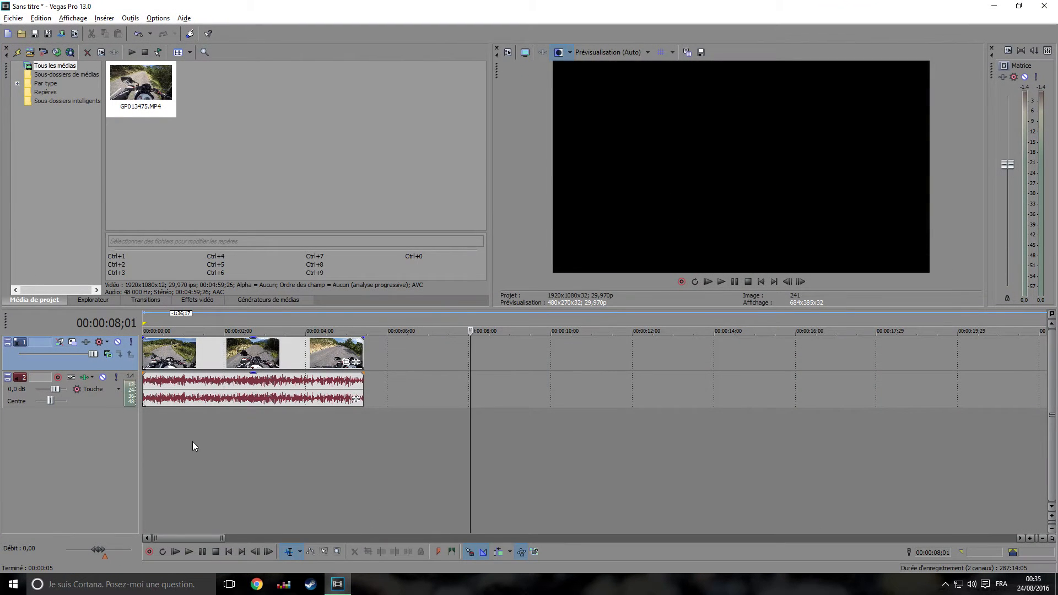
left_click(193, 442)
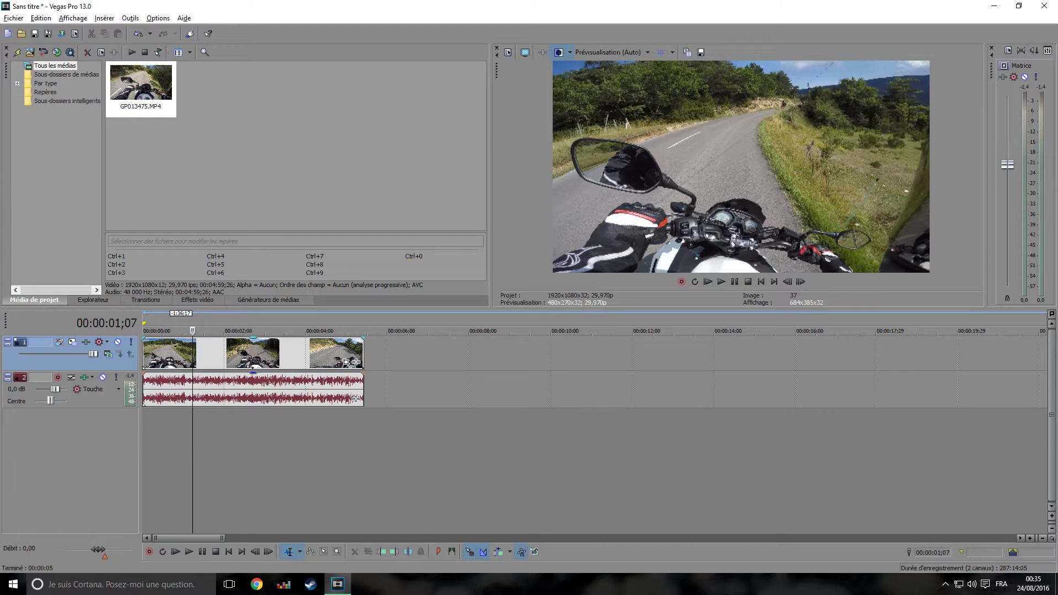
left_click(246, 428)
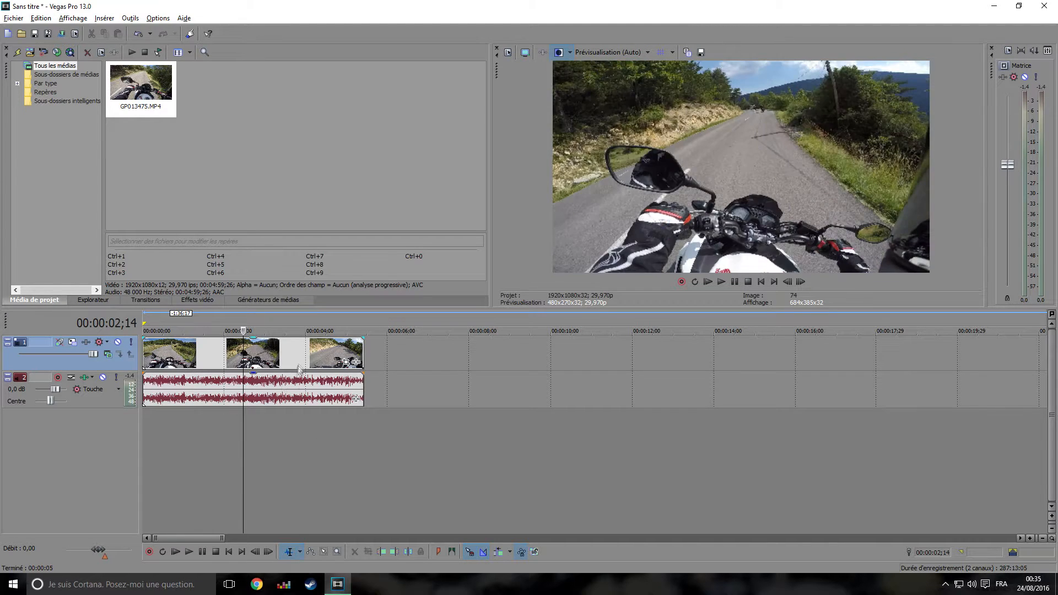
left_click(298, 430)
left_click(353, 432)
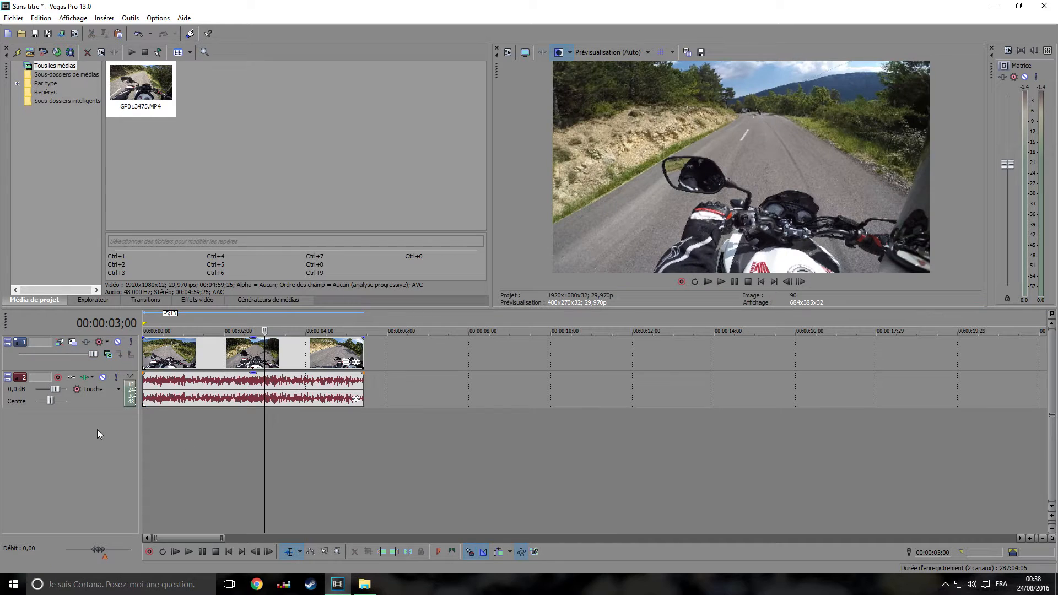
Step: Insert a new video track and duplicate the motorcycle video clip onto it, aligned with the original
right_click(97, 429)
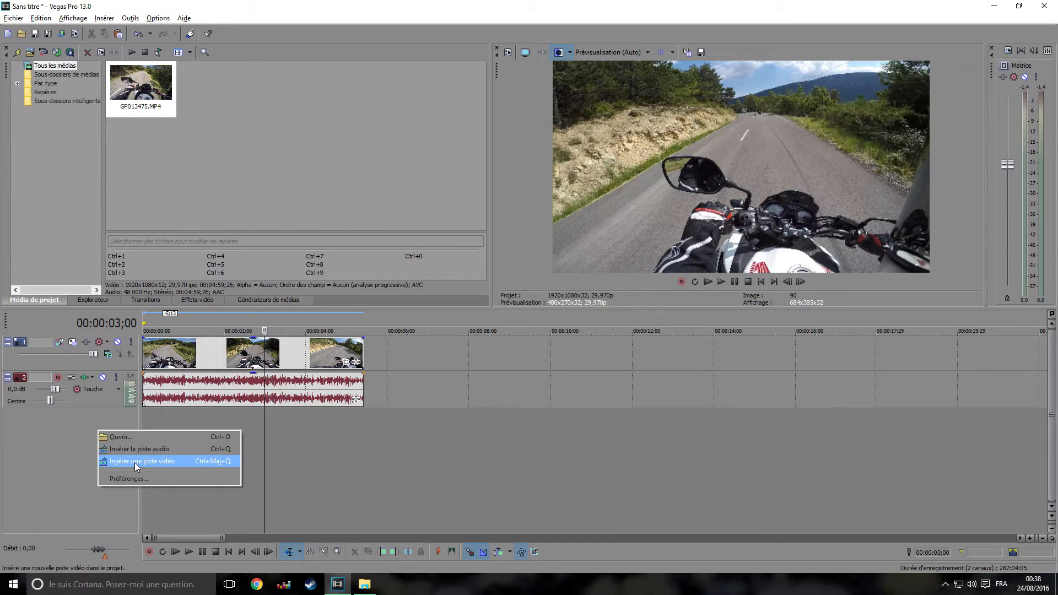
left_click(134, 462)
left_click(204, 392)
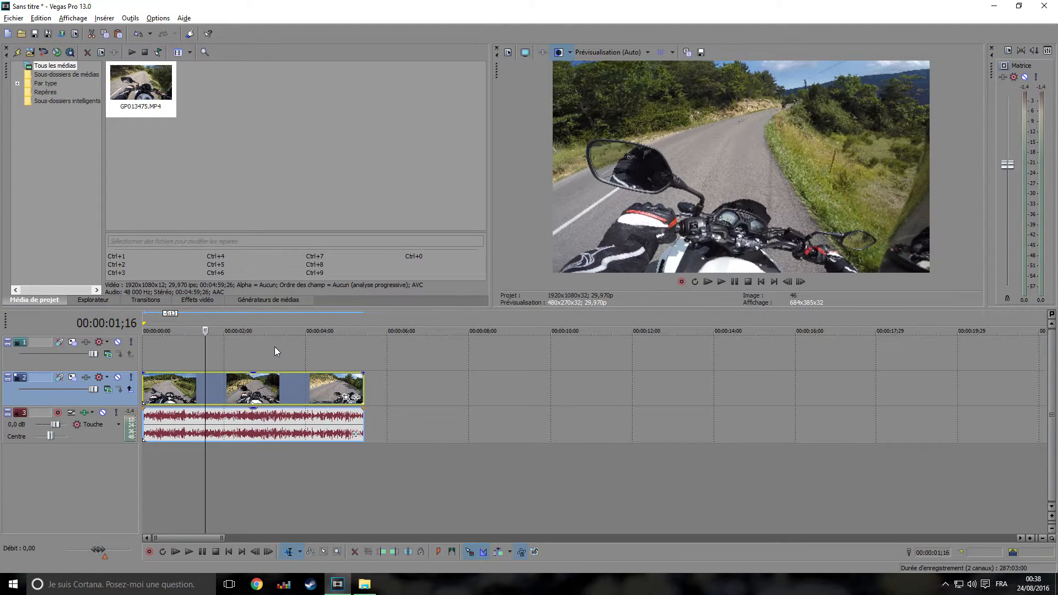
key("ctrl+v")
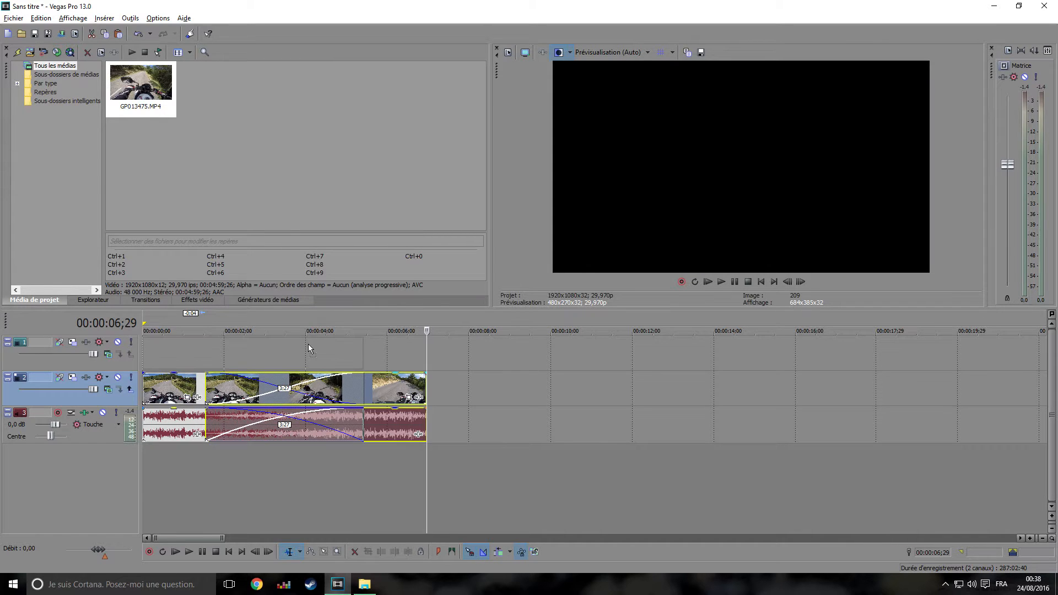
key("ctrl+z")
Step: Copy the audio clip onto a separate track below and delete that duplicate audio track
left_click(325, 424)
left_click_drag(326, 420, 279, 457)
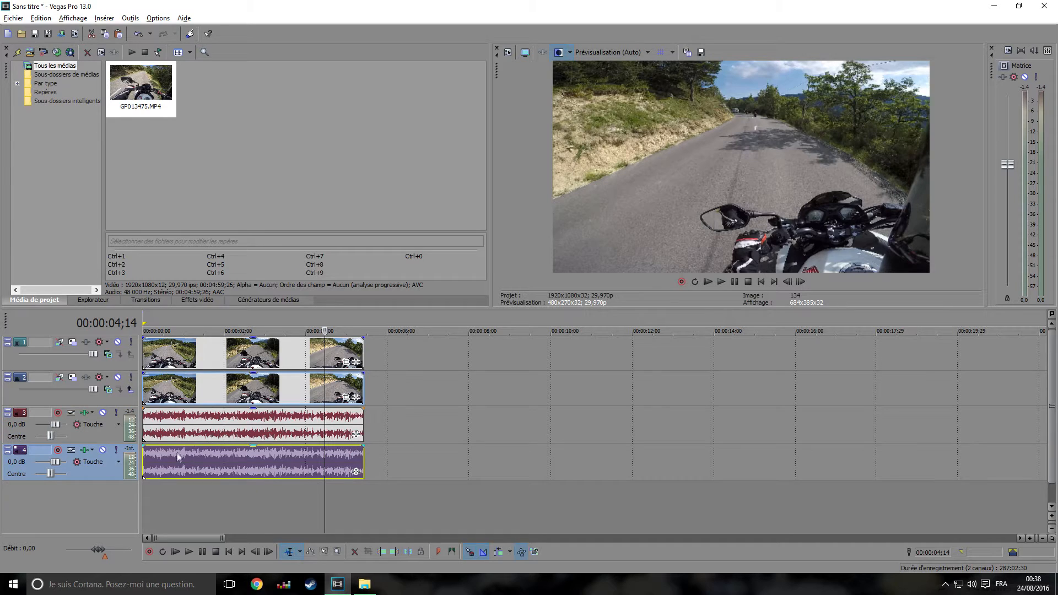
right_click(106, 473)
left_click(146, 277)
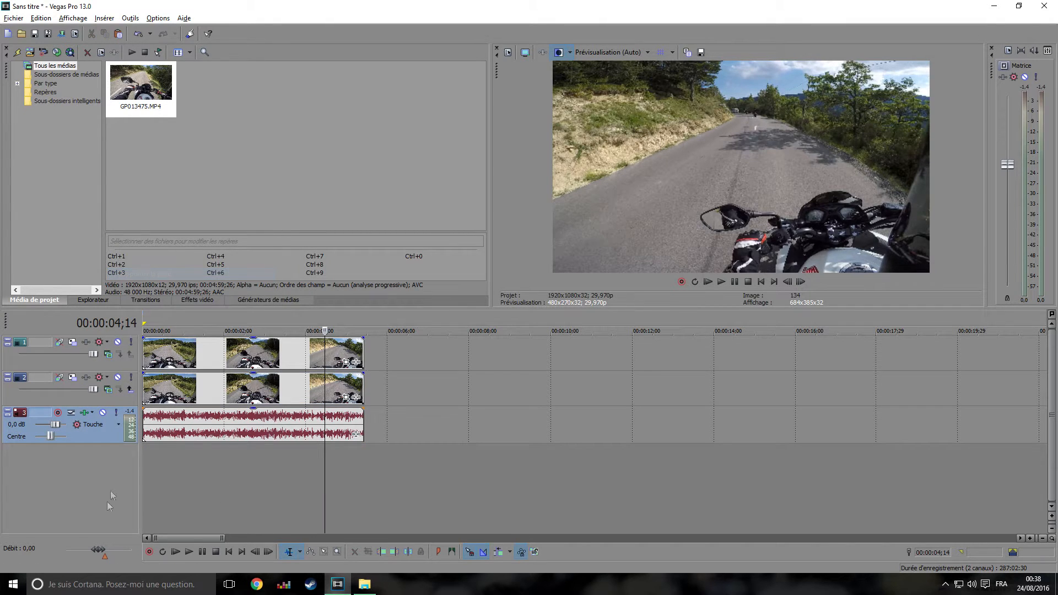
right_click(107, 437)
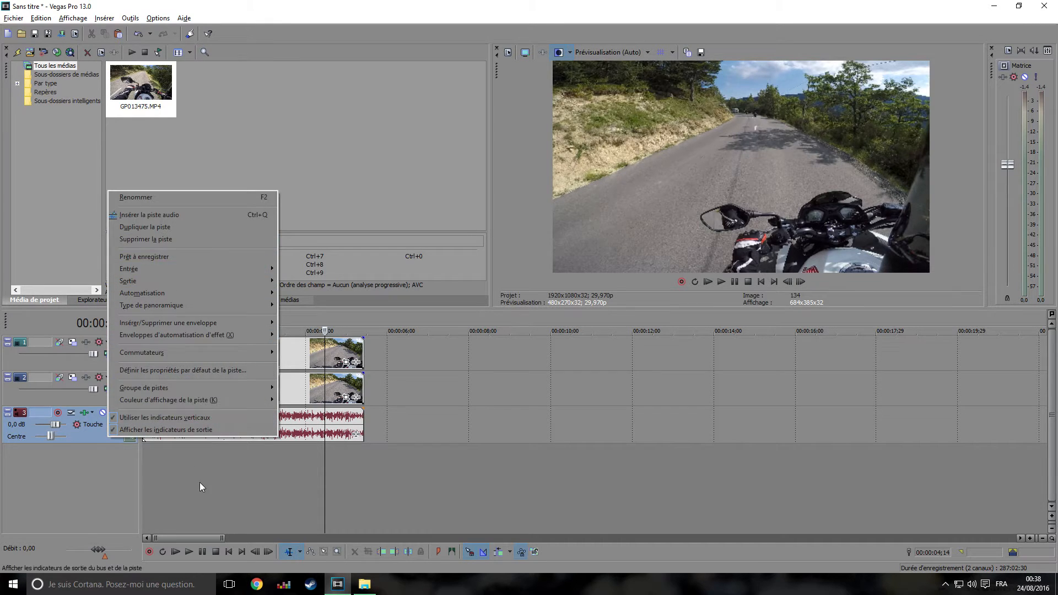
left_click(200, 484)
Step: Enable the mask in the upper video clip's pan/crop settings and draw a small oval mask around the motorcycle's speedometer
left_click(258, 353)
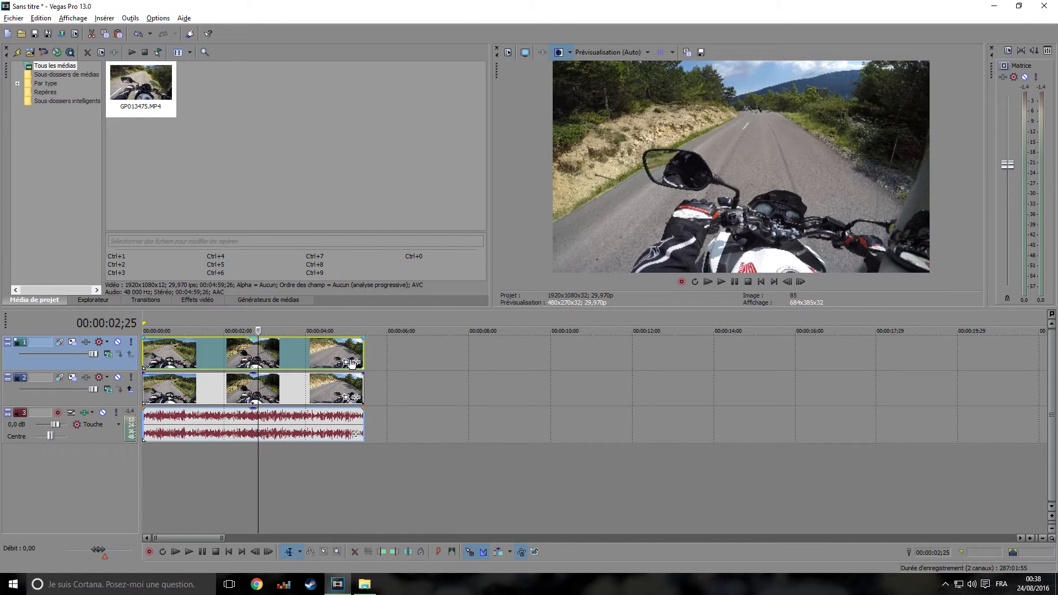
left_click(347, 363)
left_click_drag(243, 93, 447, 116)
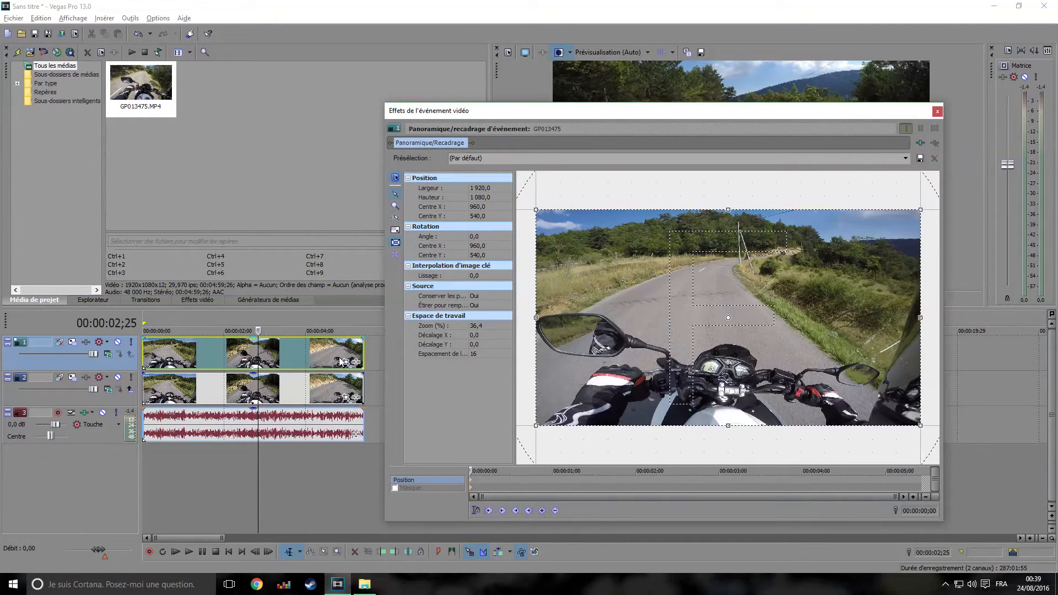
left_click_drag(548, 113, 364, 75)
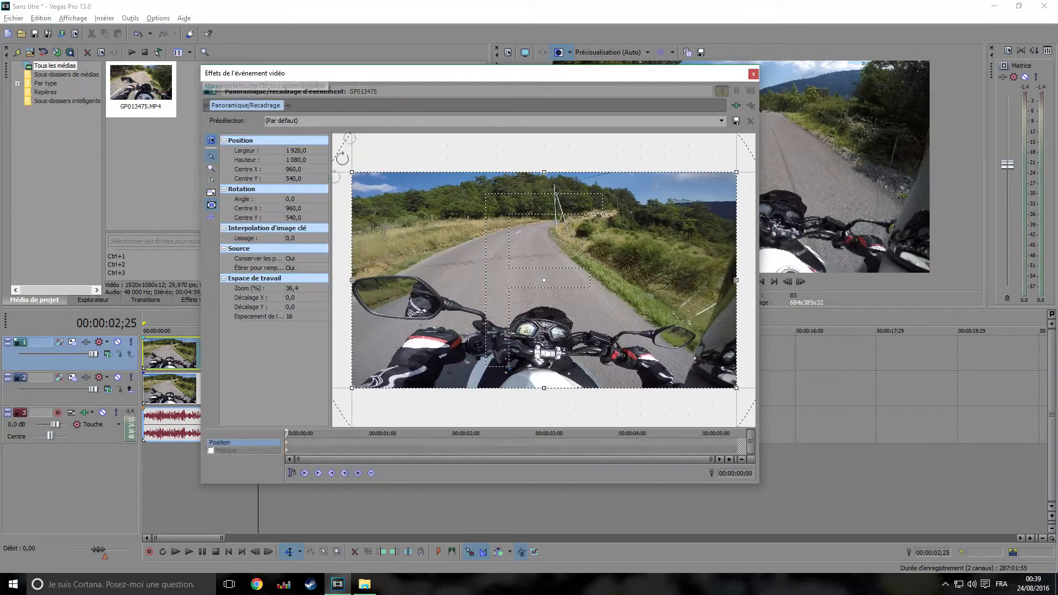
left_click(211, 451)
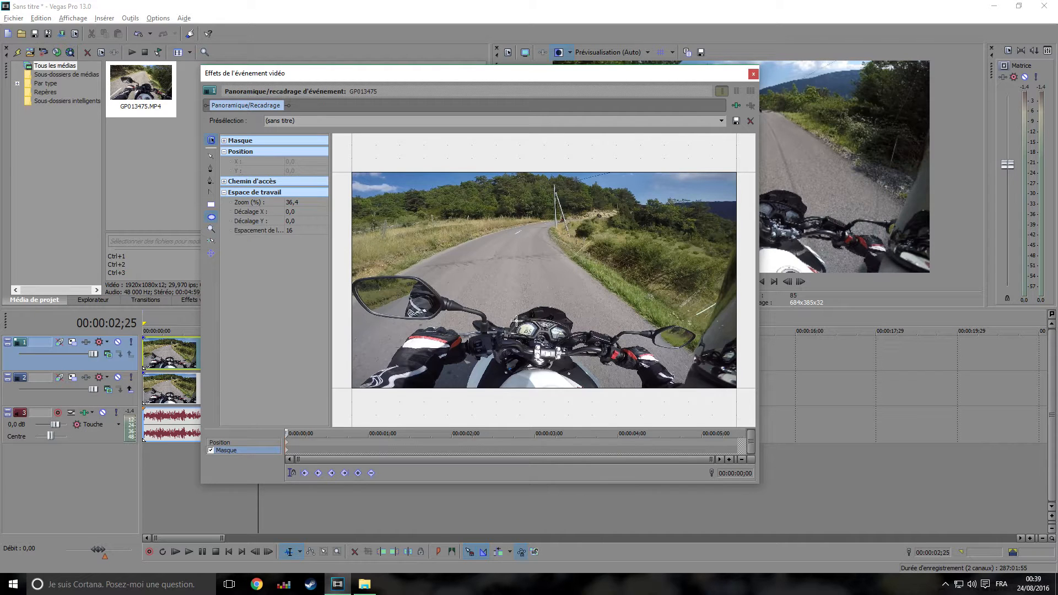
left_click_drag(517, 319, 544, 338)
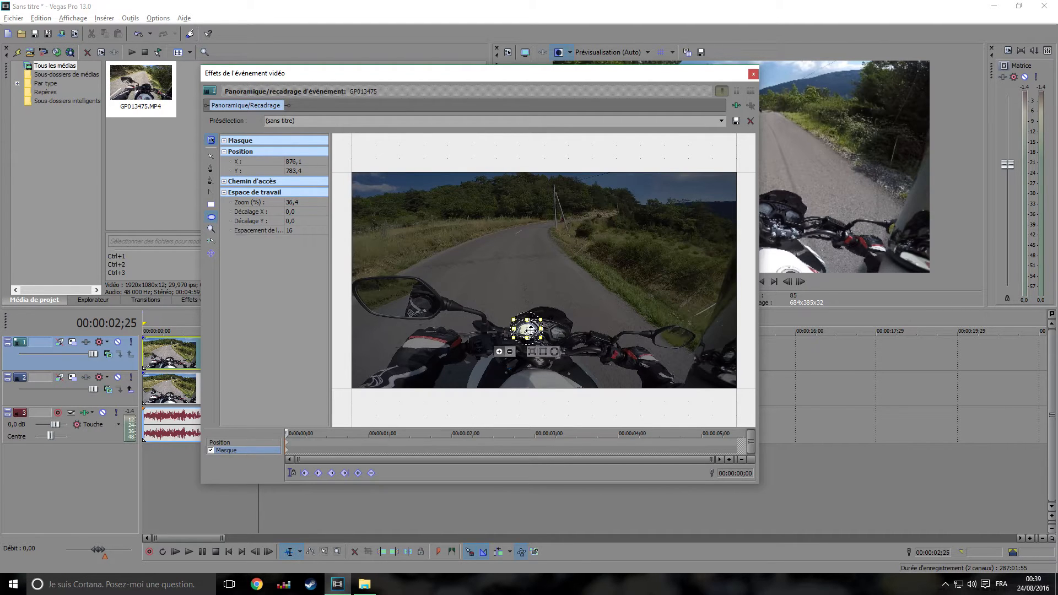
Step: Reposition the oval mask over the speedometer at 00:00:00;06 and at 00:00:00;11 so that it follows the dial
left_click(302, 449)
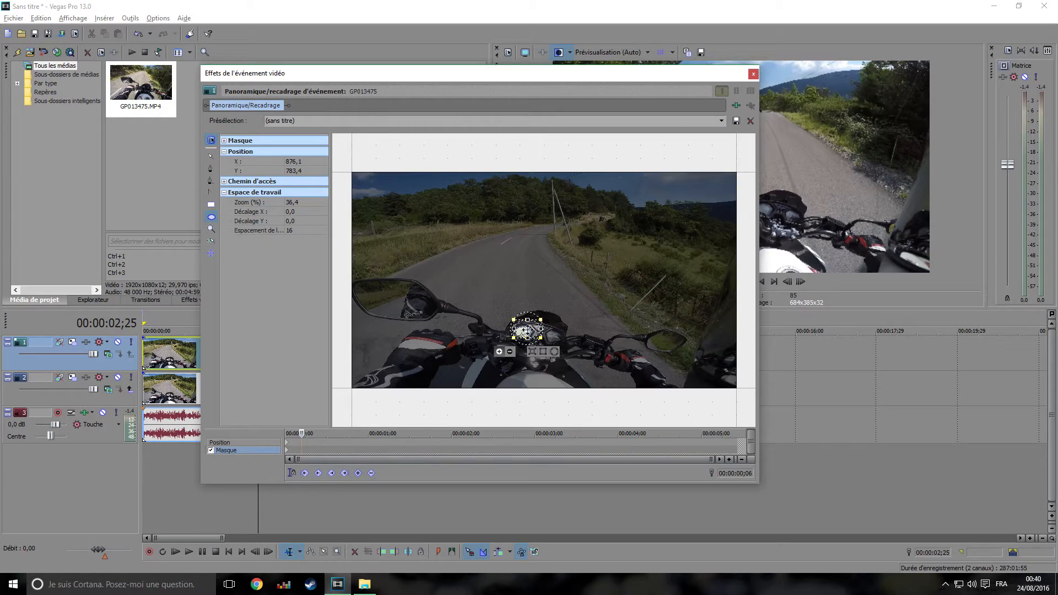
left_click_drag(529, 330, 524, 333)
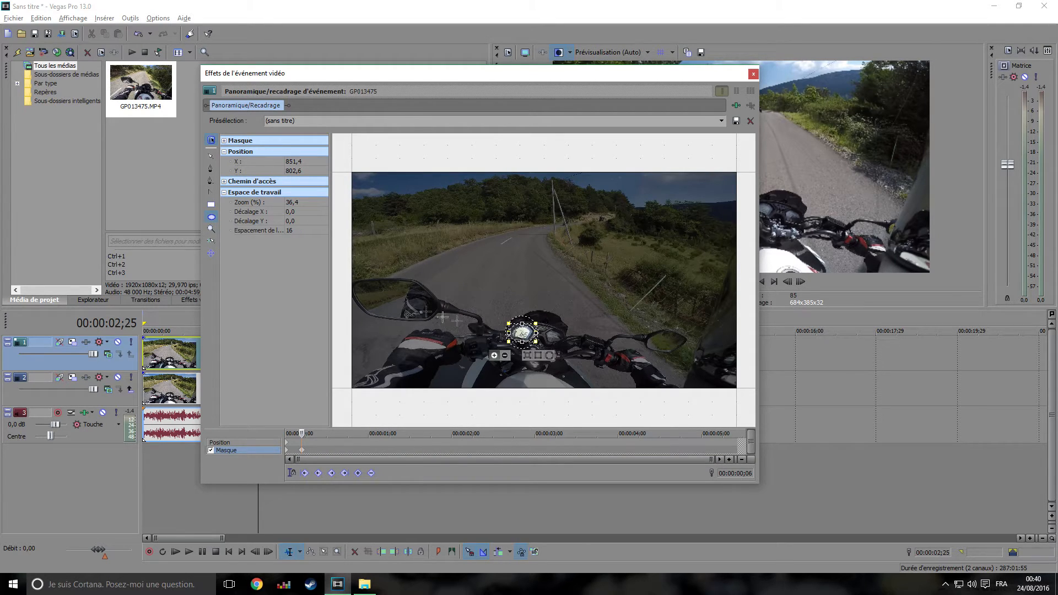
left_click(316, 451)
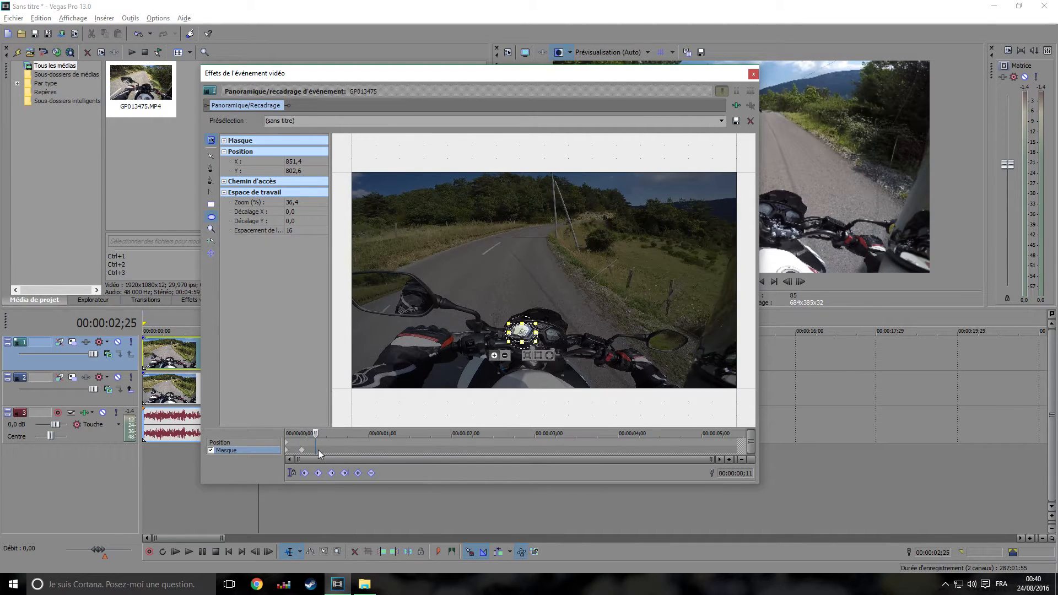
left_click_drag(522, 333, 521, 331)
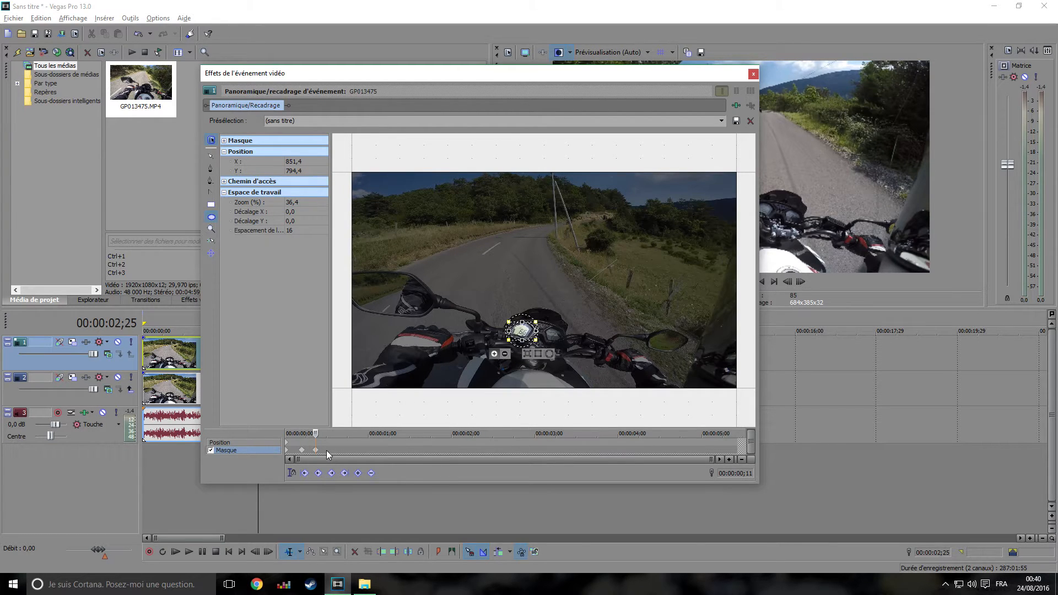
Step: Advance through the clip and realign the mask with the speedometer at 00:00:01;15 and 00:00:01;18
key("Right")
key("Right")
key("Right")
key("Right")
key("Right")
key("Right")
key("Right")
key("Right")
key("Right")
key("Right")
key("Right")
key("Right")
key("Right")
key("Right")
key("Right")
key("Right")
key("Right")
key("Right")
key("Right")
key("Right")
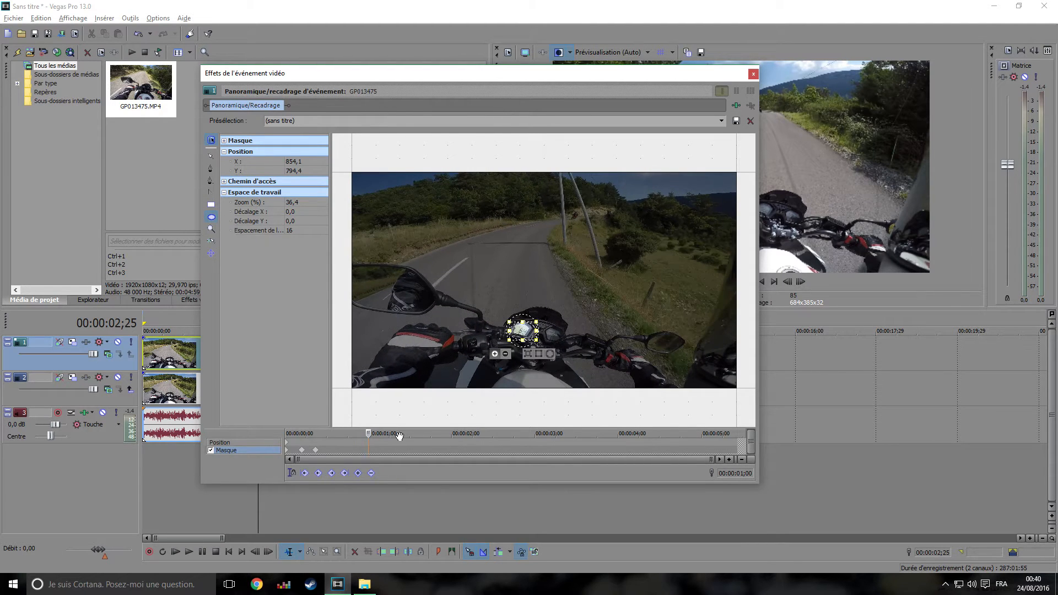
left_click(327, 435)
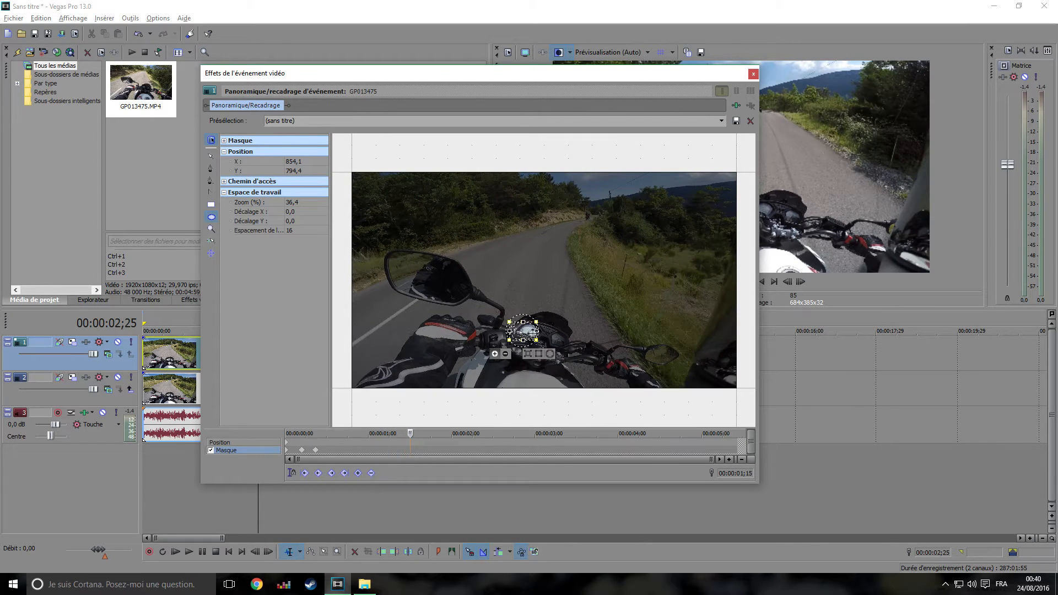
left_click_drag(524, 330, 527, 331)
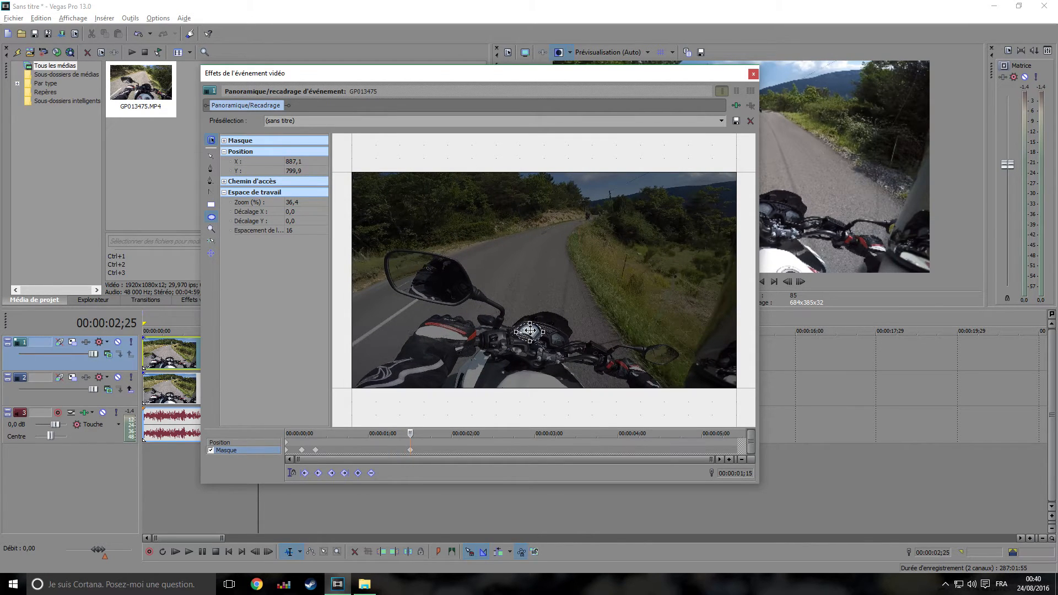
left_click(530, 330)
left_click(418, 451)
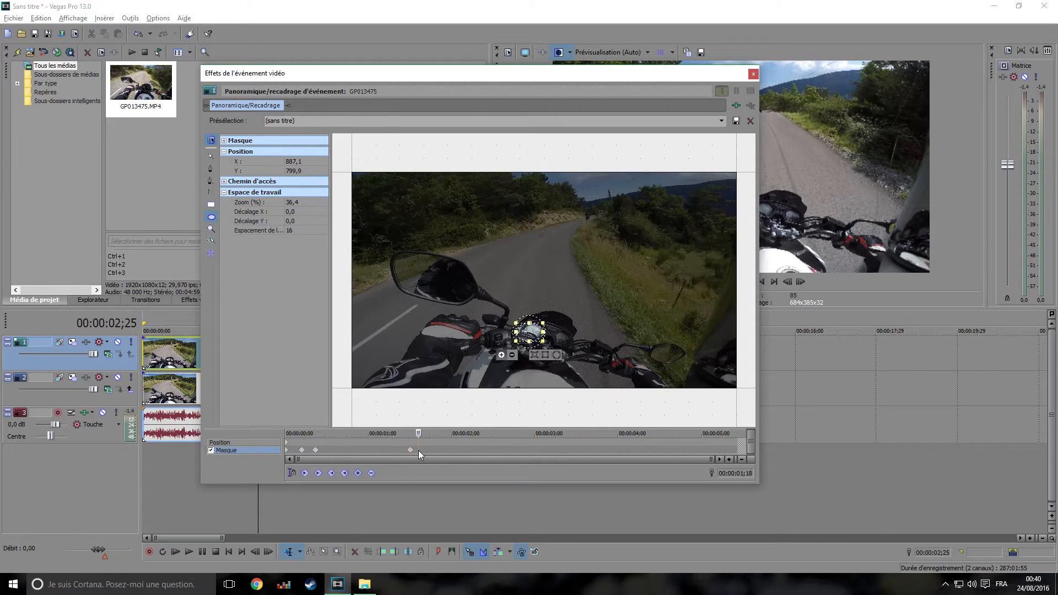
left_click_drag(535, 331, 539, 329)
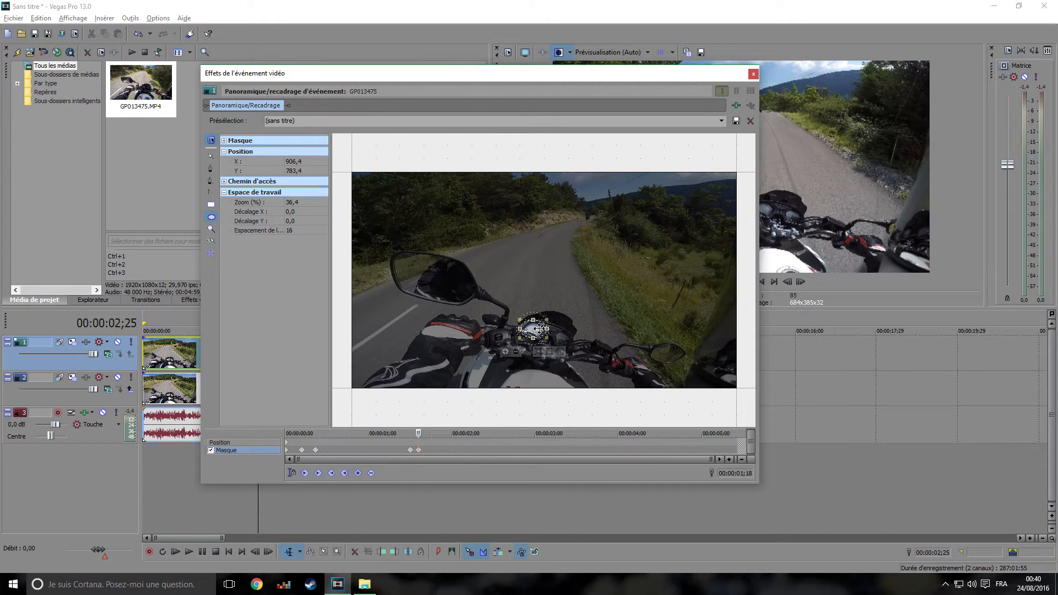
Step: Move the mask back over the speedometer at 00:00:02;05
left_click(432, 451)
key("Right")
key("Right")
key("Right")
key("Right")
key("Right")
key("Right")
key("Right")
key("Right")
key("Right")
key("Right")
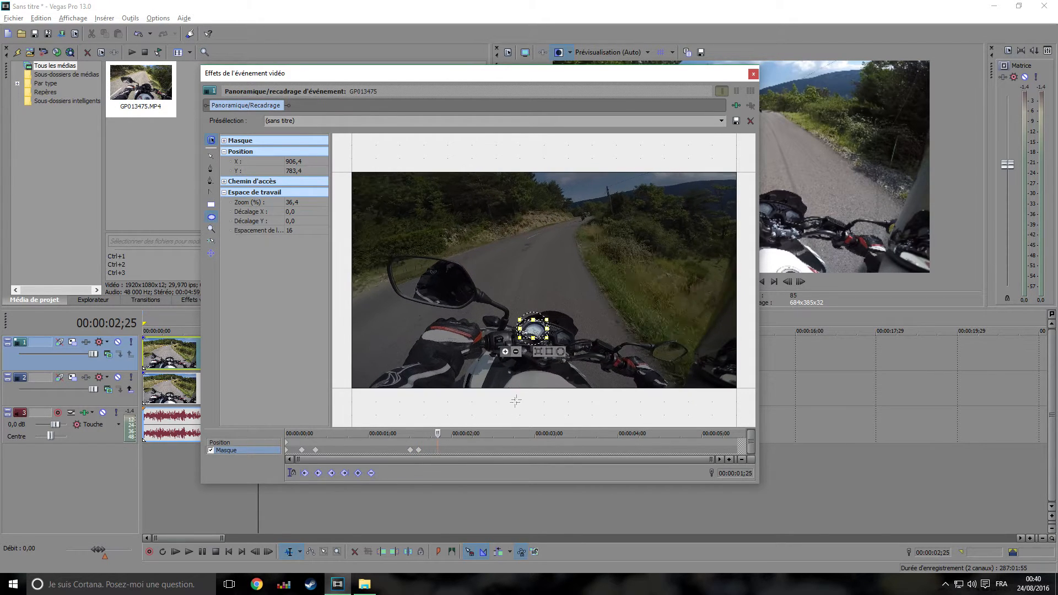
key("Right")
key("Right")
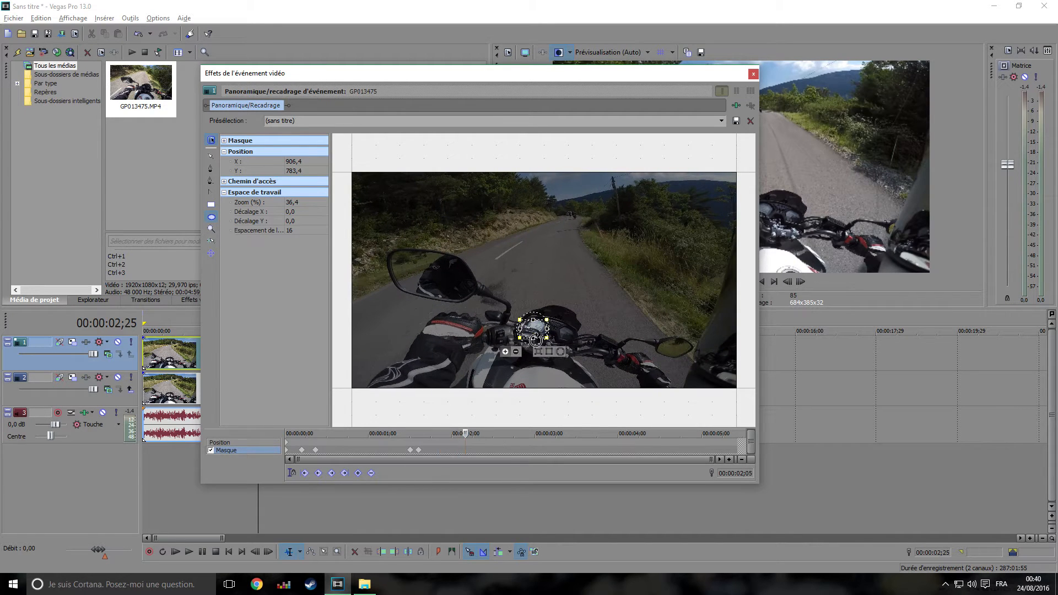
left_click_drag(534, 329, 537, 326)
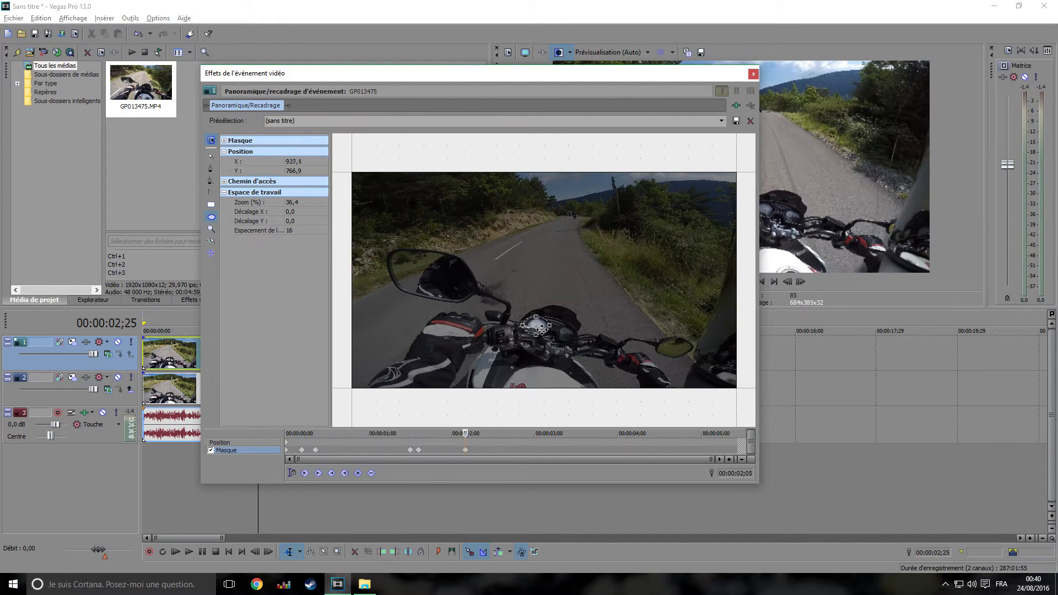
Step: Continue keyframing the mask's position over the speedometer through the rest of the clip, up to its end
left_click(480, 451)
key("Right")
left_click_drag(547, 328, 553, 331)
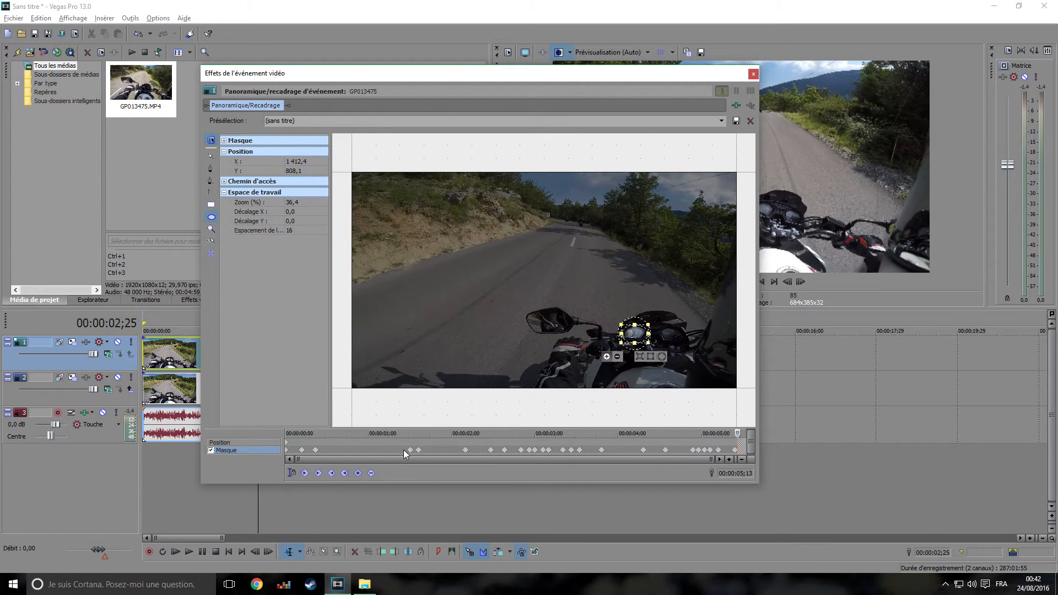
Step: Play the mask animation from the clip's start to check its tracking, and close the pan/crop settings
left_click(287, 452)
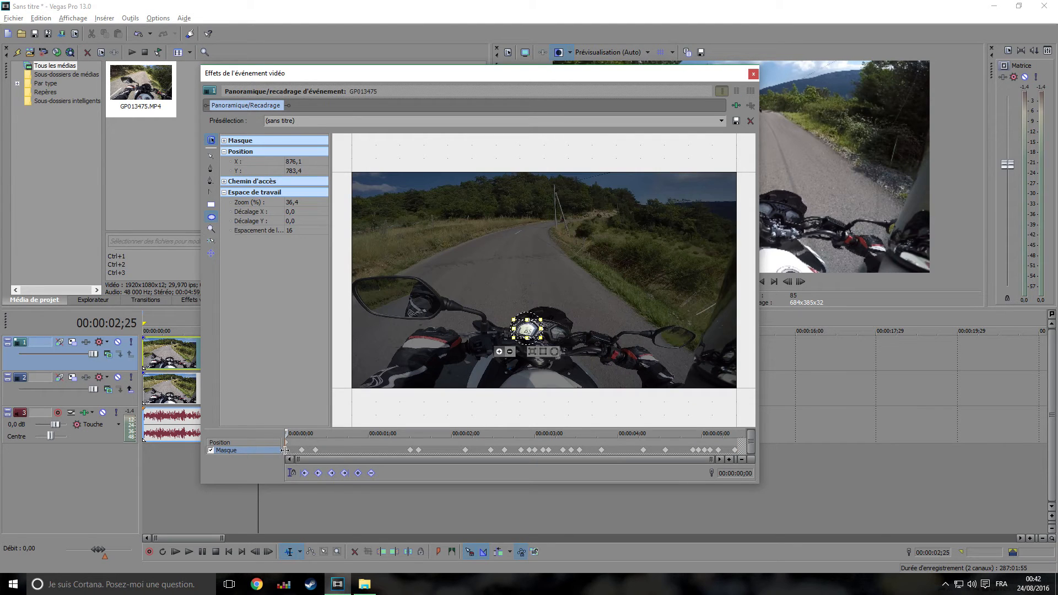
key("space")
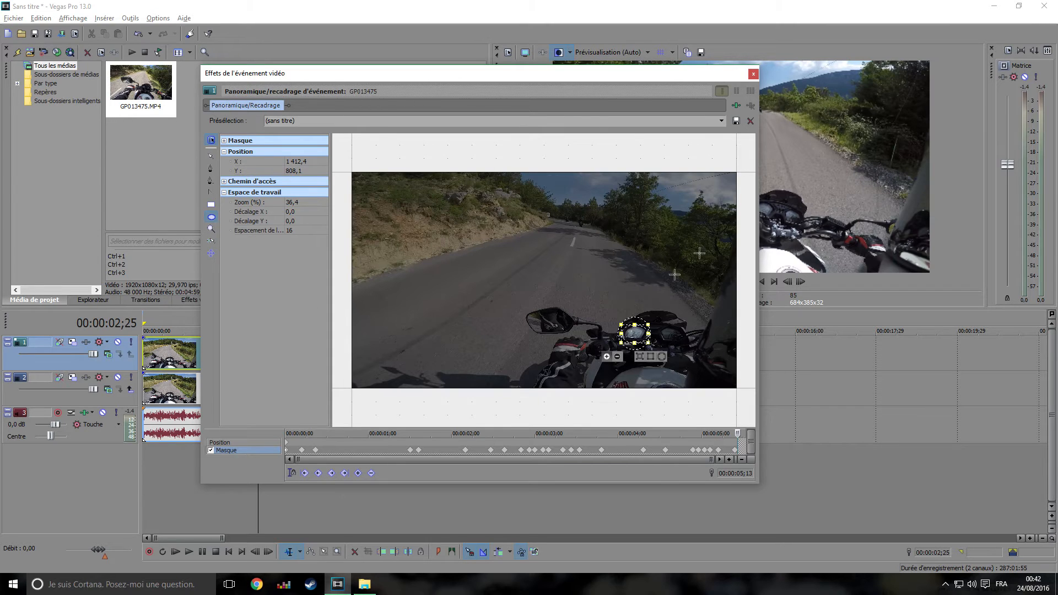
left_click(753, 74)
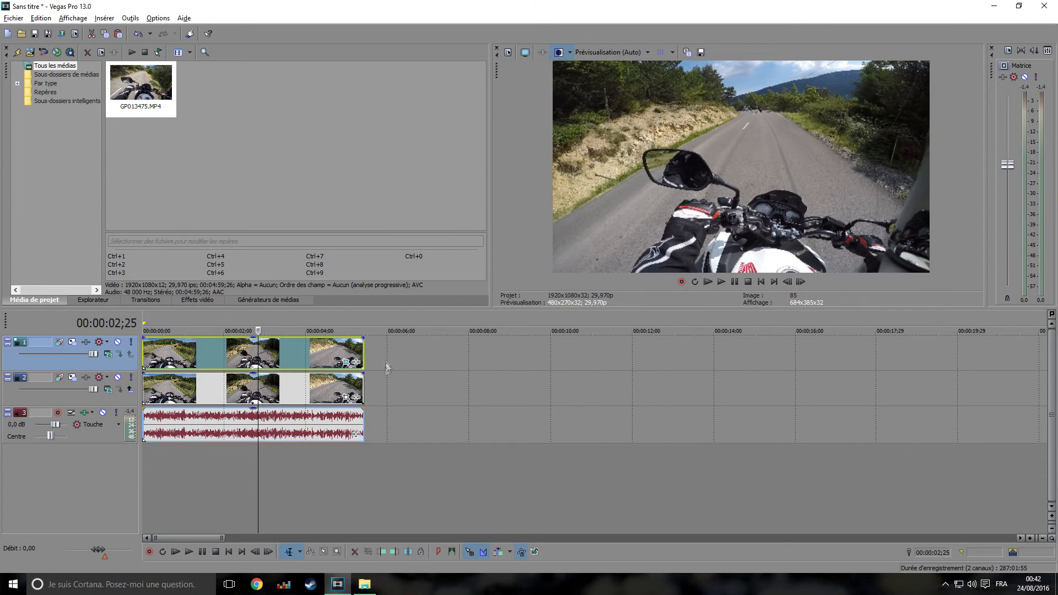
Step: Add the Flou gaussien Sony effect to the masked upper video clip and move its settings window aside
left_click(356, 362)
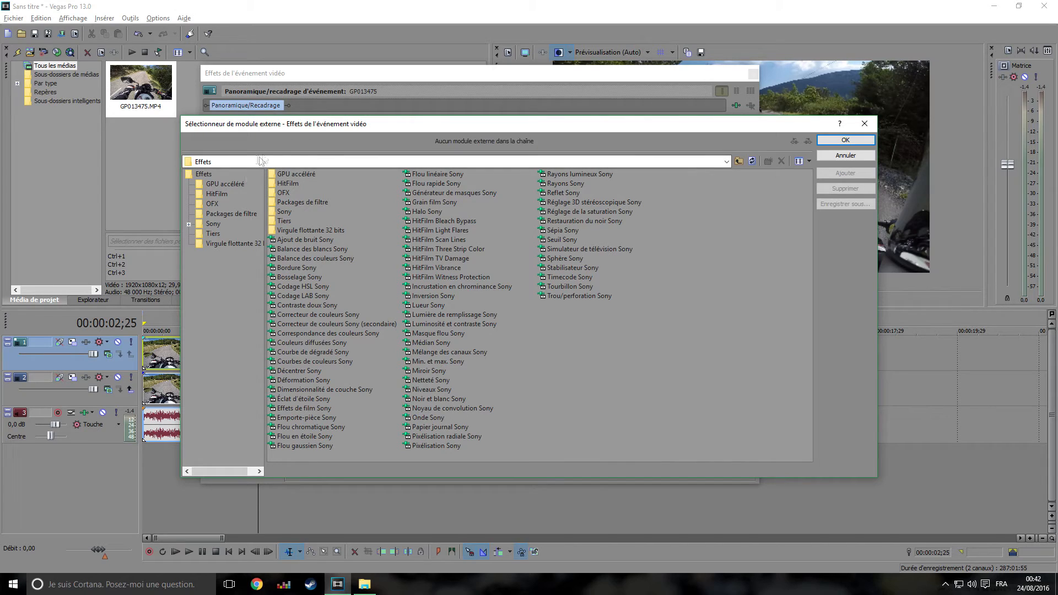
left_click(302, 447)
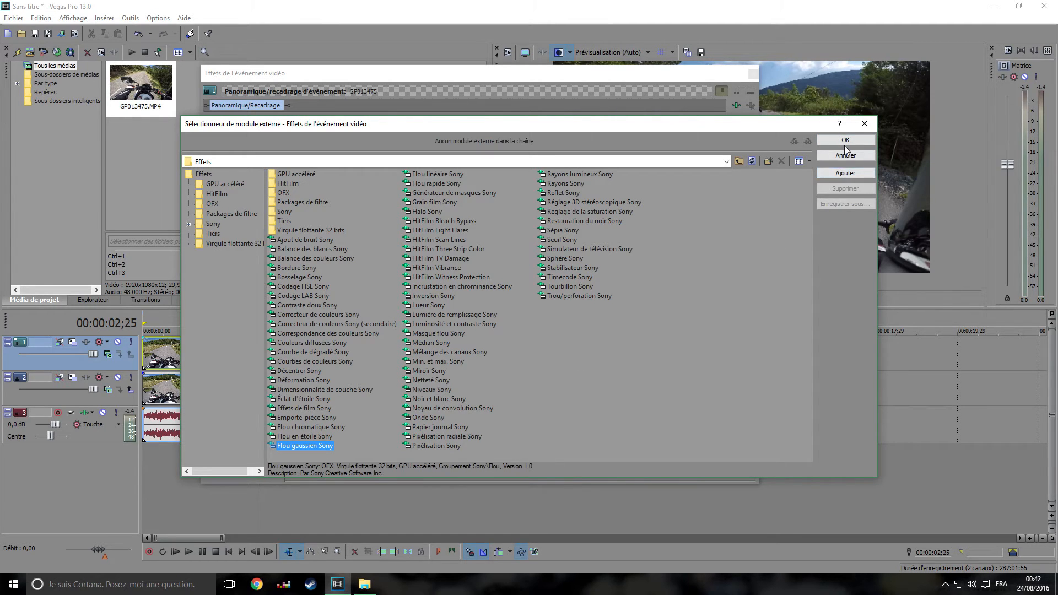
left_click(845, 140)
left_click_drag(408, 75, 471, 93)
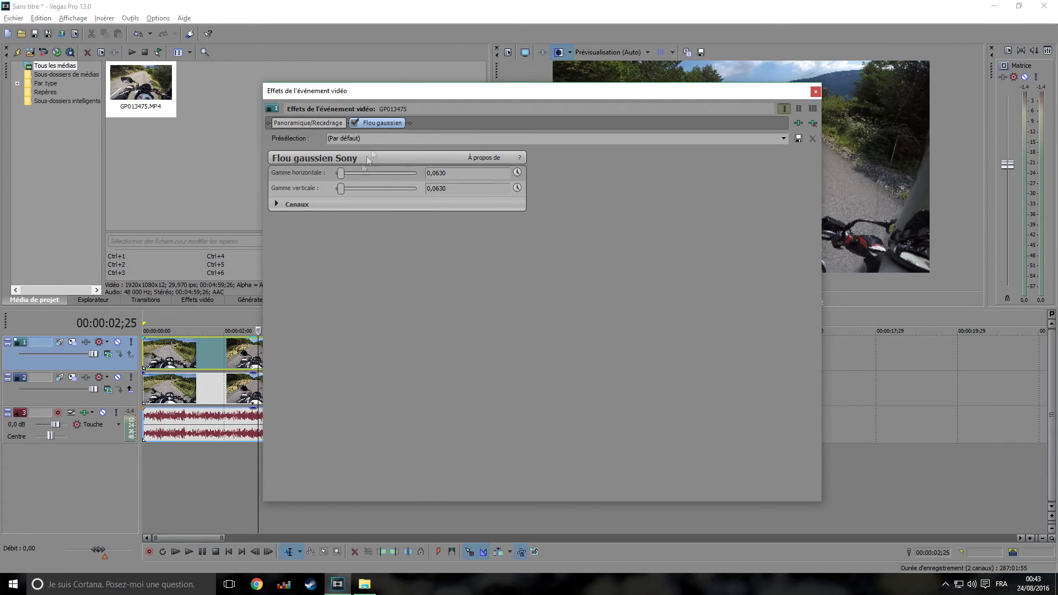
left_click_drag(397, 95, 383, 119)
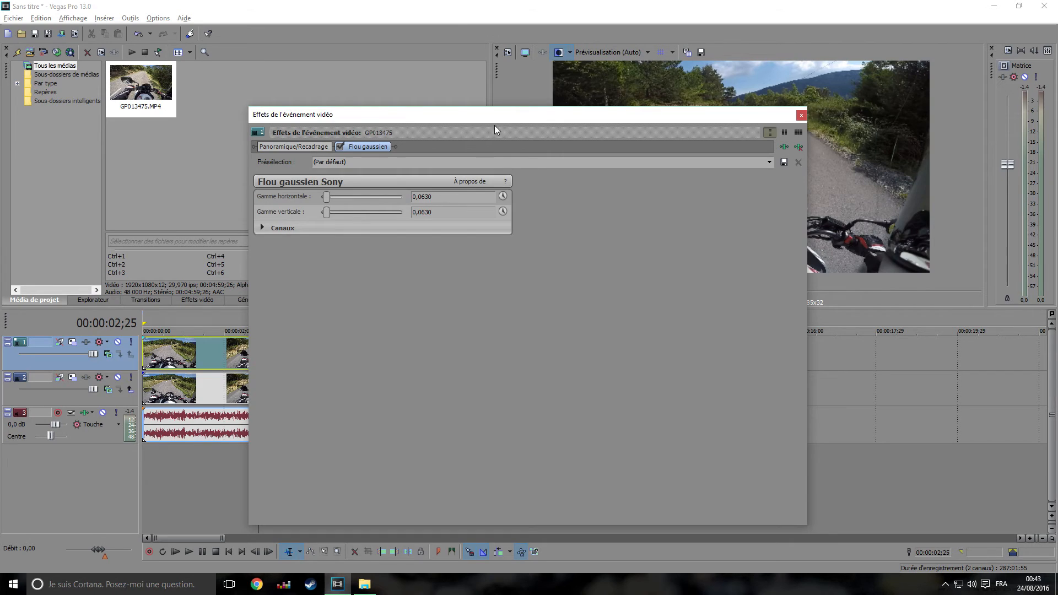
Step: Set the Gaussian blur's horizontal and vertical ranges to 0,0340 and close the effect settings
left_click_drag(434, 114, 342, 87)
mouse_move(222, 170)
left_mouse_down()
mouse_move(240, 169)
mouse_move(239, 189)
mouse_move(226, 188)
mouse_move(221, 173)
mouse_move(218, 189)
left_mouse_up()
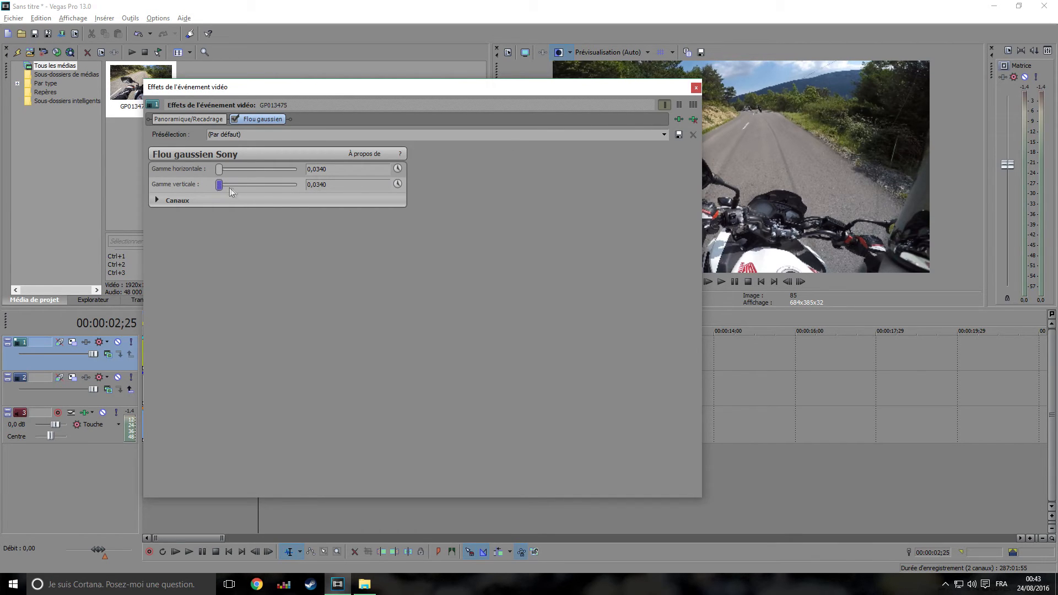
left_click(697, 88)
Step: Play the blurred clip from its start and check the mask's placement at 00:00:00;00 in the pan/crop settings
left_click(144, 446)
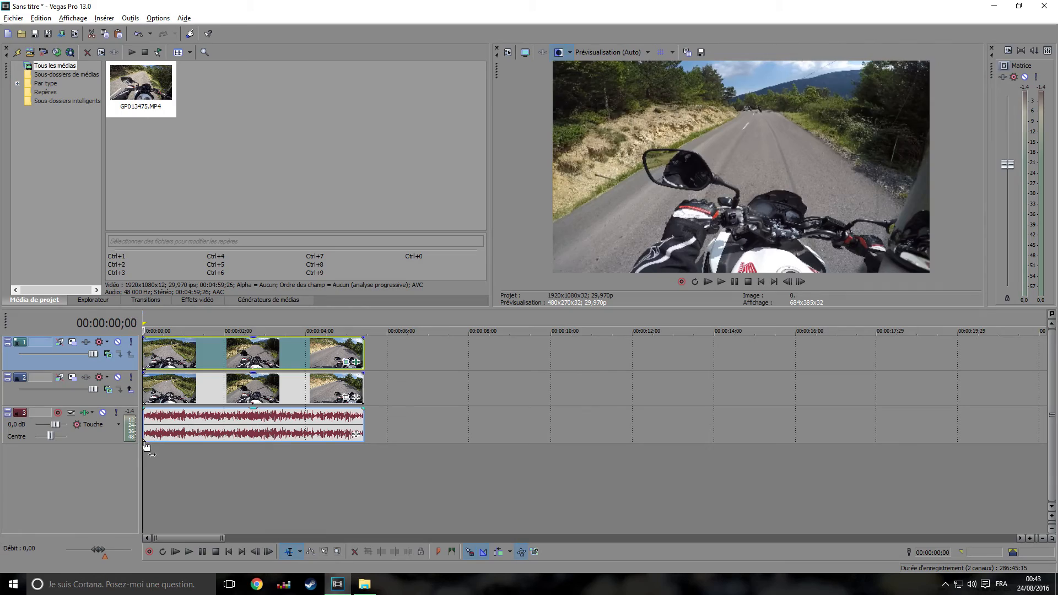
key("space")
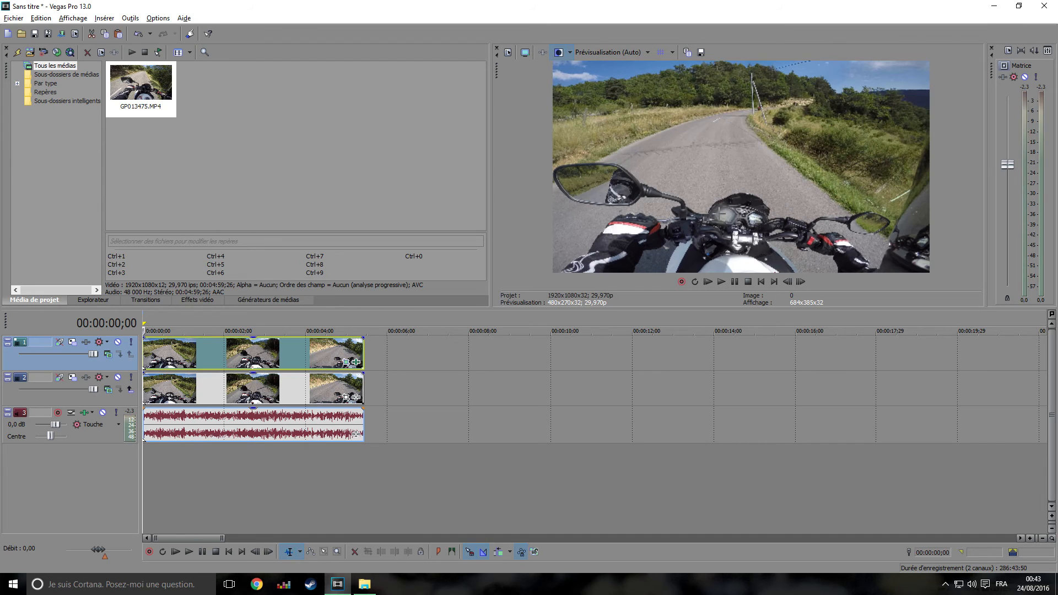
left_click(345, 363)
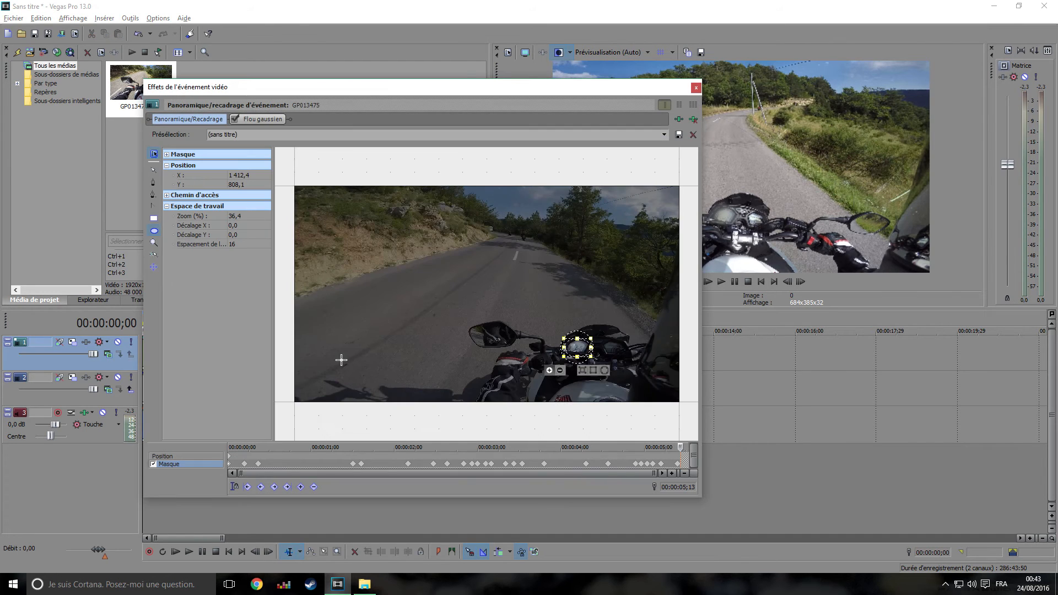
left_click(229, 459)
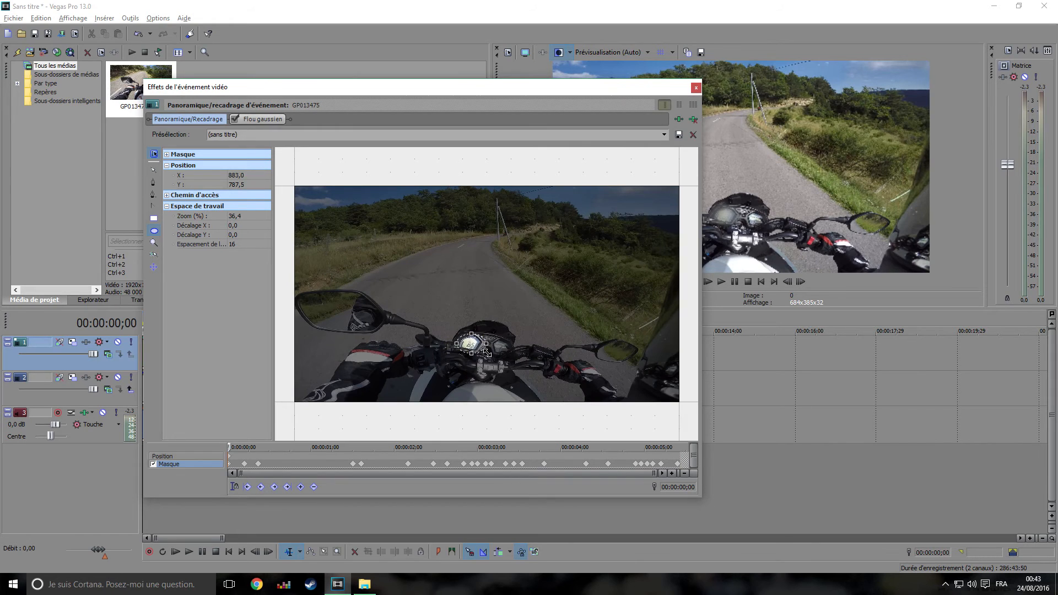
left_click(696, 87)
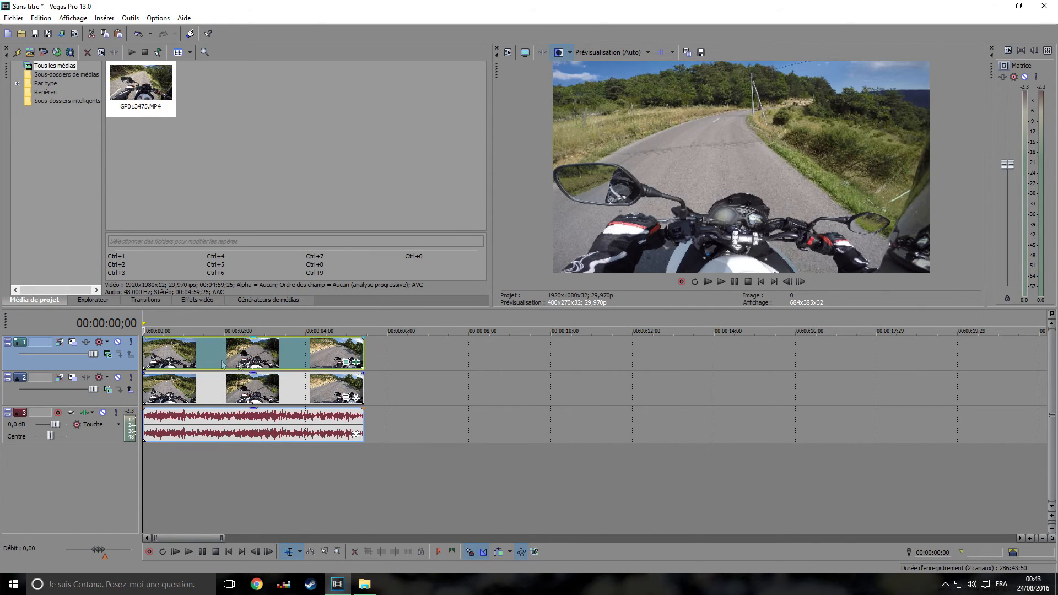
Step: Set the upper clip's Gaussian blur to a horizontal range of 0,0272 and a vertical range of 0,0000
left_click(356, 362)
left_click_drag(220, 185, 220, 169)
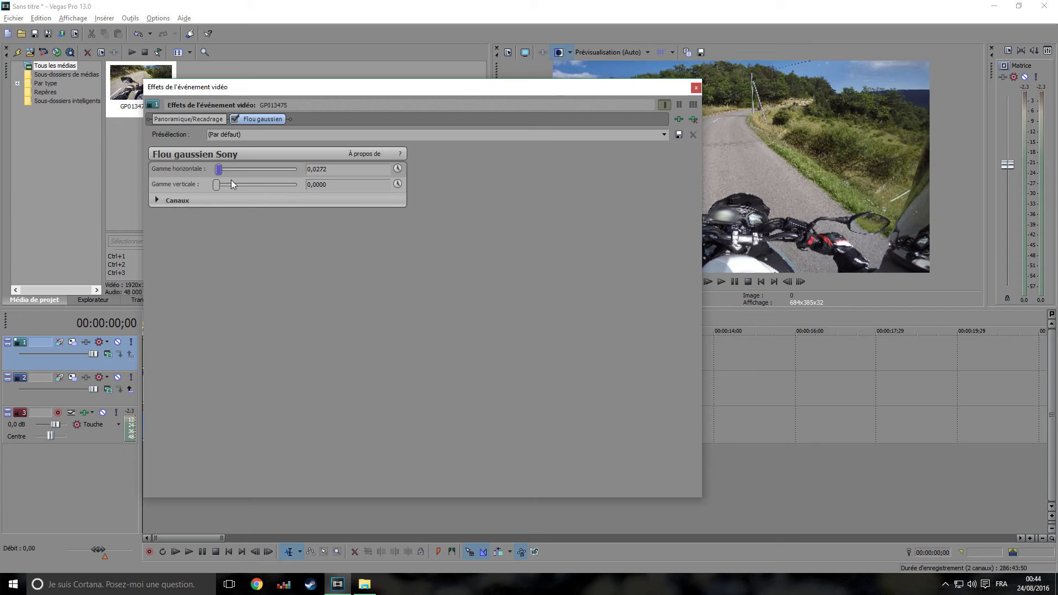
left_click(696, 87)
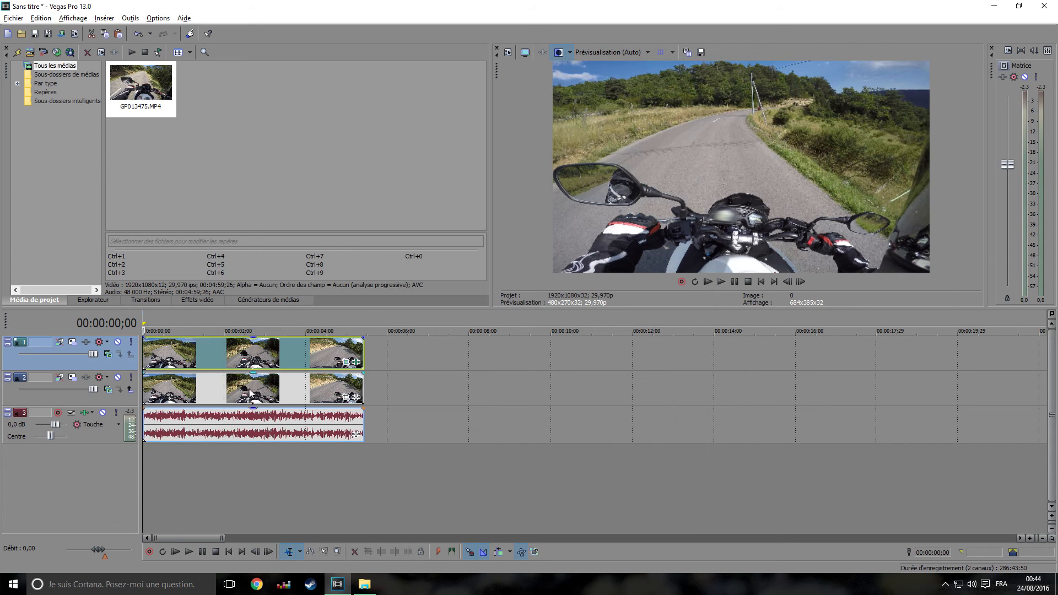
Step: Mute the audio track and play the clip from its start to check the adjusted blur
left_click(104, 412)
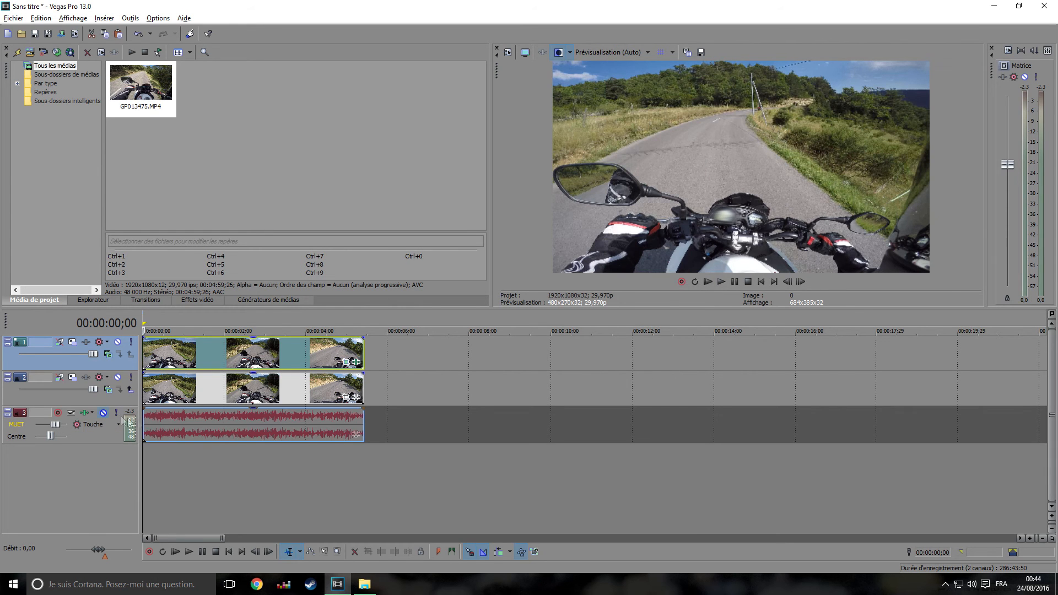
key("space")
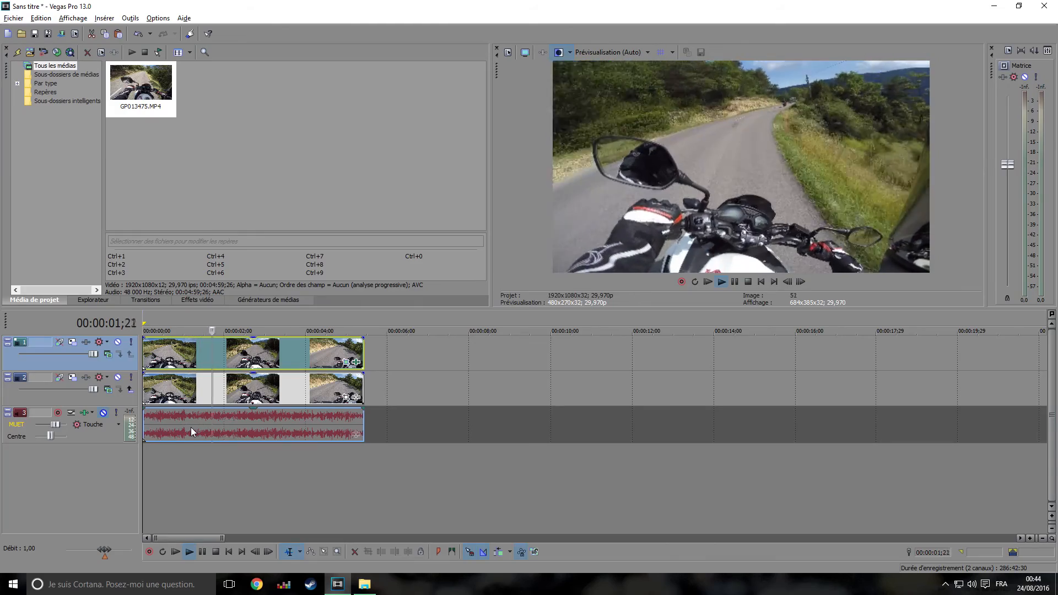